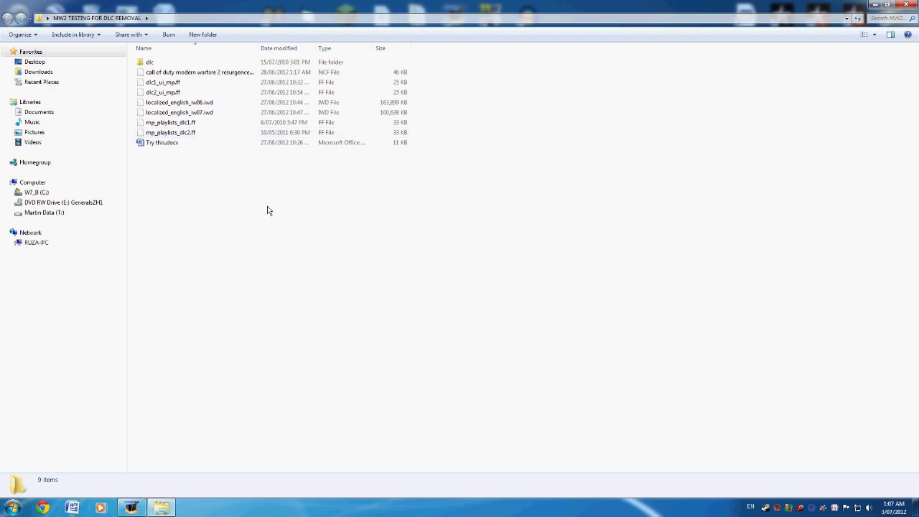
# Minimize the MW2 TESTING FOR DLC REMOVAL folder window and dismiss the slow-performance notification
pyautogui.click(872, 6)
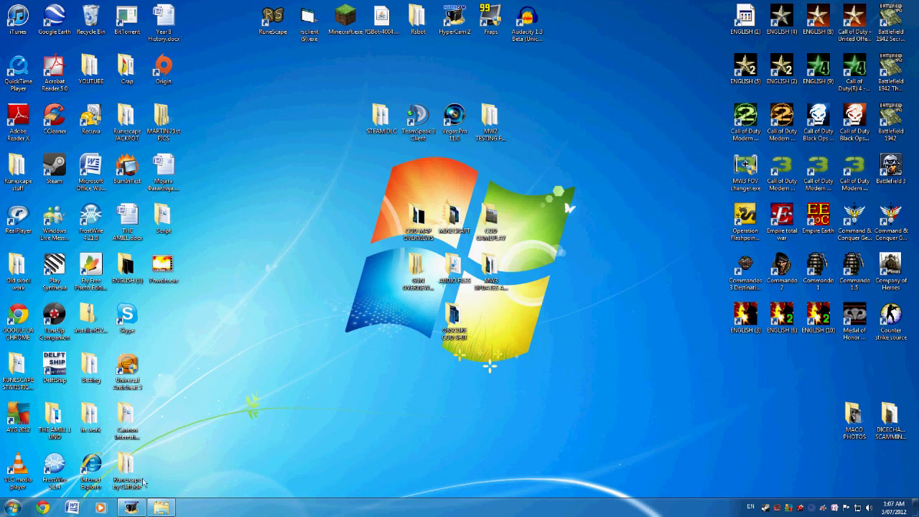
pyautogui.press('m')
pyautogui.press('w')
pyautogui.moveTo(244, 363); pyautogui.dragTo(430, 425)
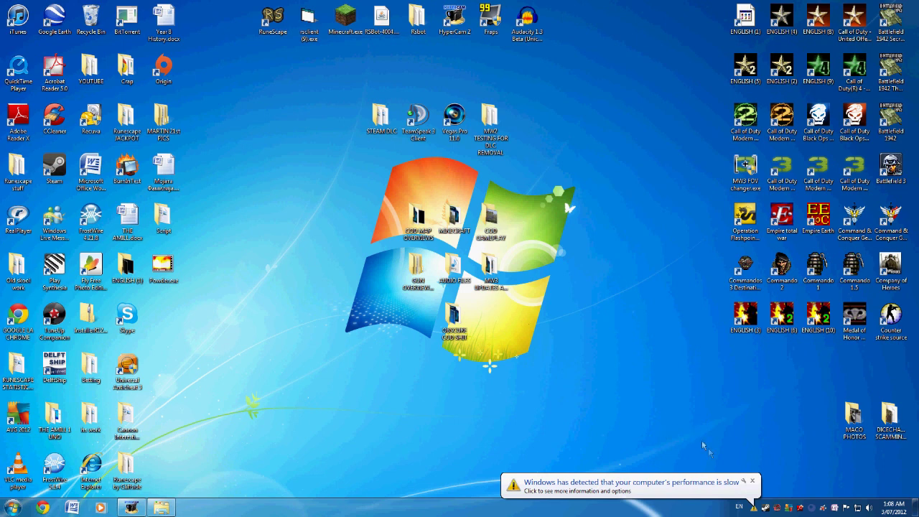
pyautogui.click(752, 481)
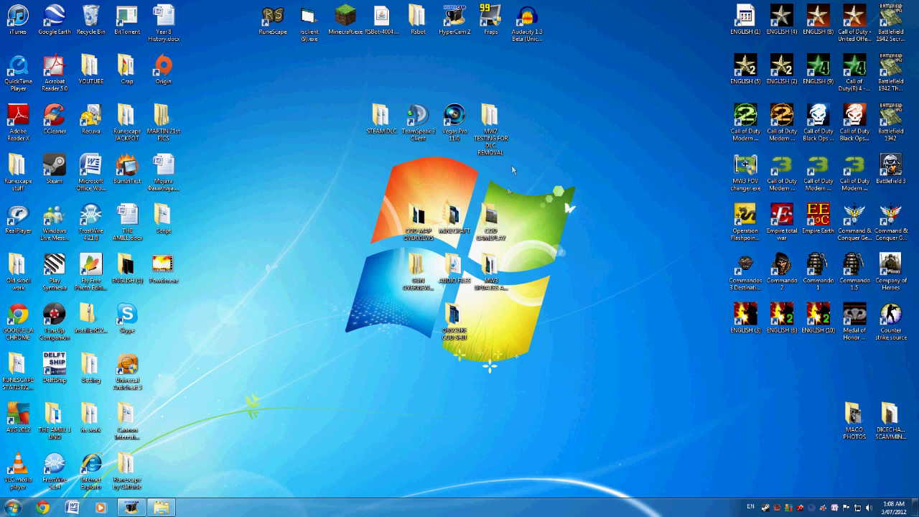
# Open the MW2 TESTING FOR DLC REMOVAL folder from the desktop and maximize its window
pyautogui.moveTo(499, 144)
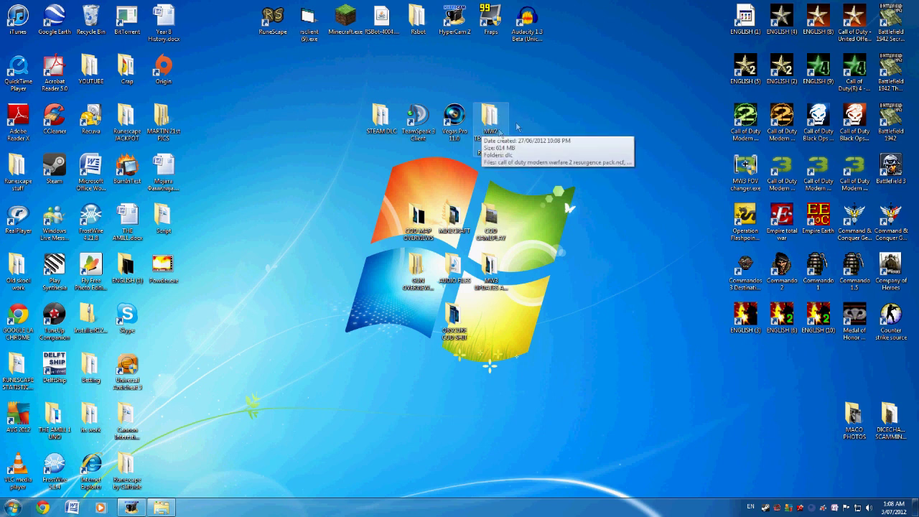
pyautogui.doubleClick(507, 127)
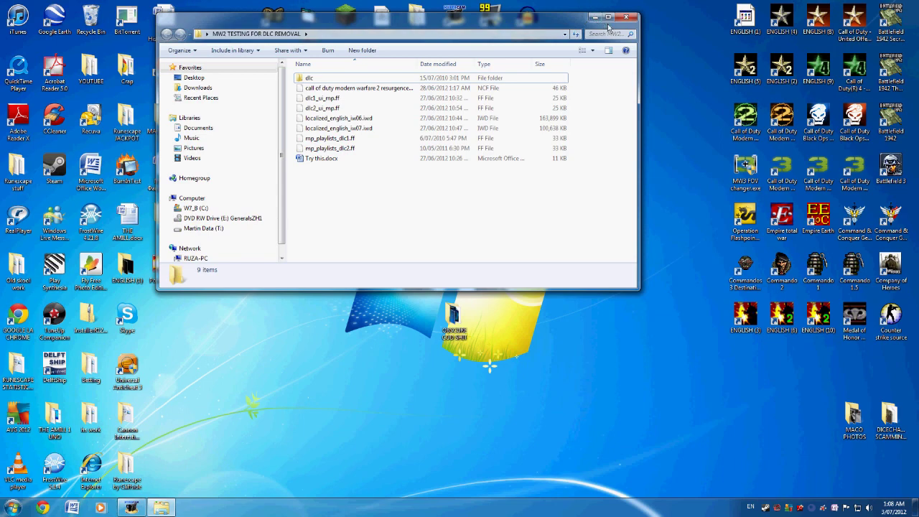
pyautogui.click(608, 17)
# Open the SteamApps folder inside Program Files\Steam on the W7_B (C:) drive
pyautogui.press('super')
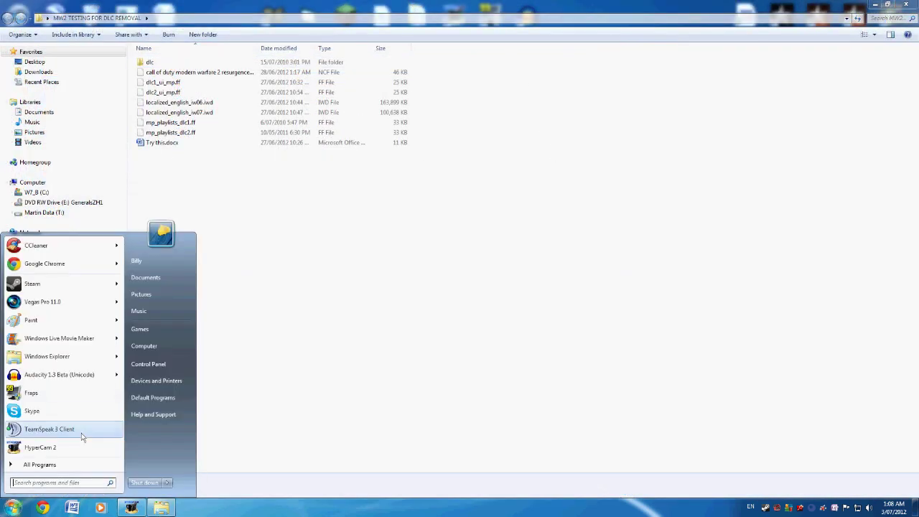
pyautogui.click(147, 346)
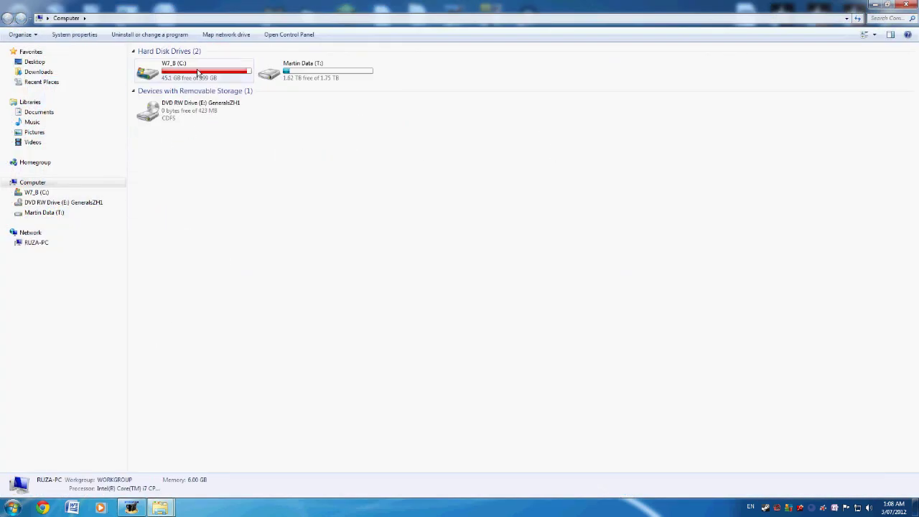
pyautogui.doubleClick(198, 73)
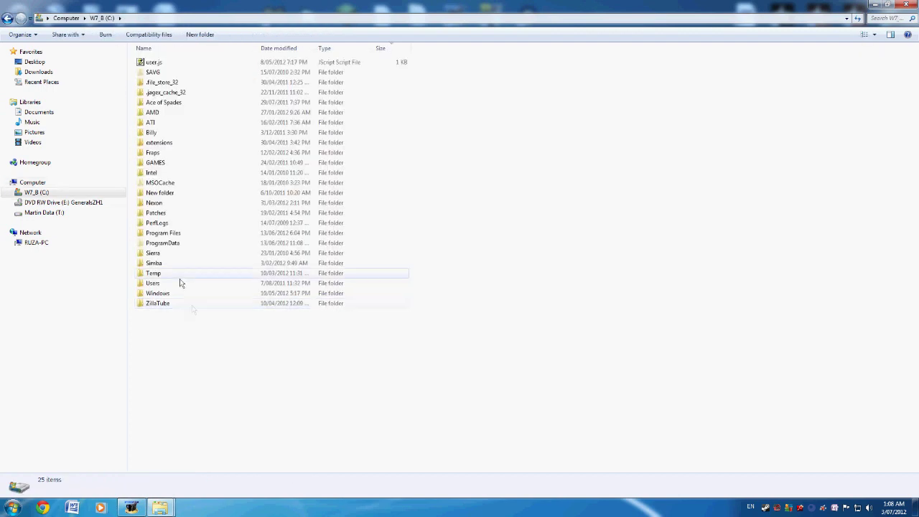
pyautogui.doubleClick(181, 234)
pyautogui.scroll(-3, 156, 354)
pyautogui.scroll(-20, 156, 353)
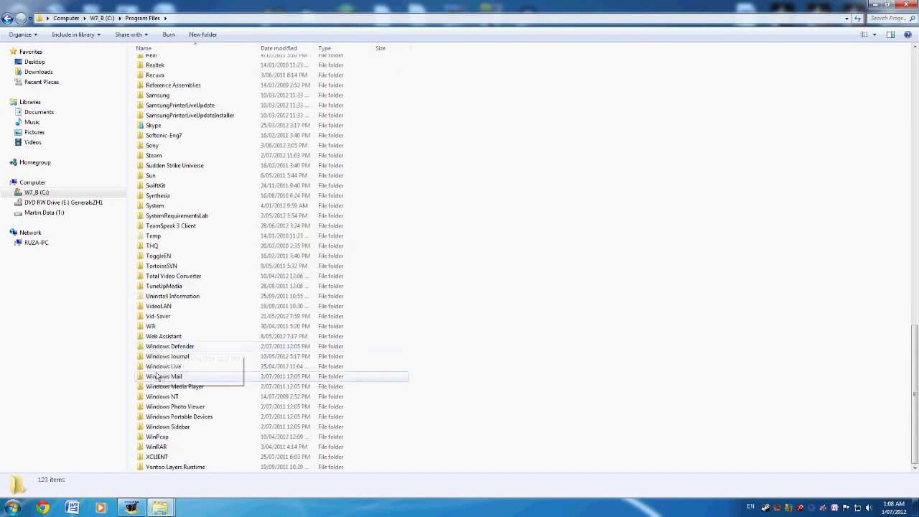
pyautogui.click(172, 147)
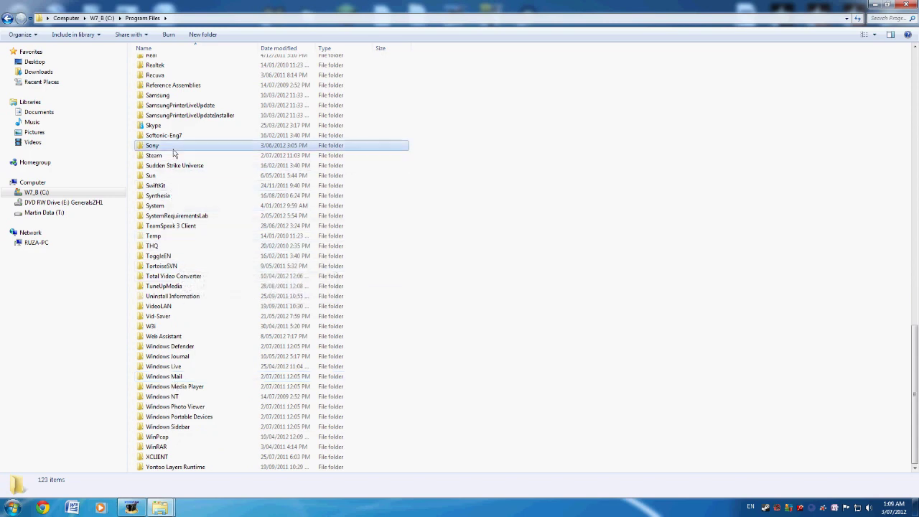
pyautogui.doubleClick(173, 155)
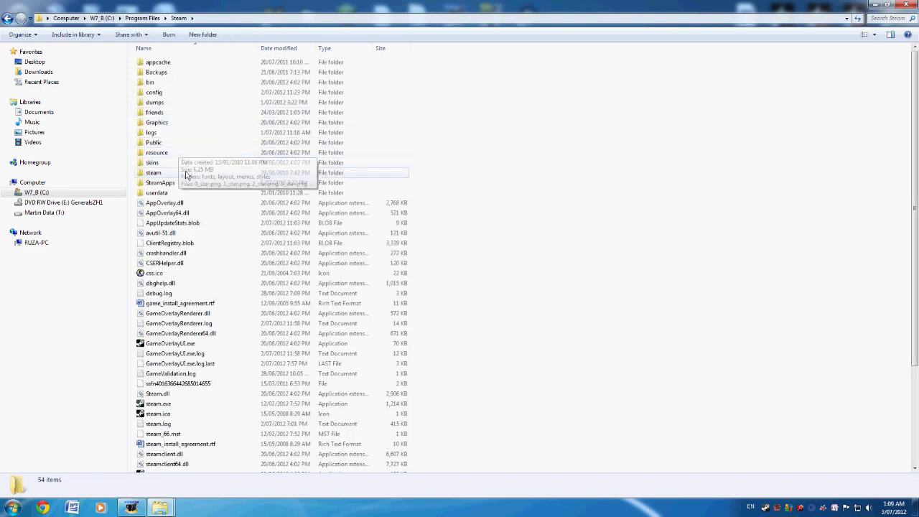
pyautogui.doubleClick(184, 183)
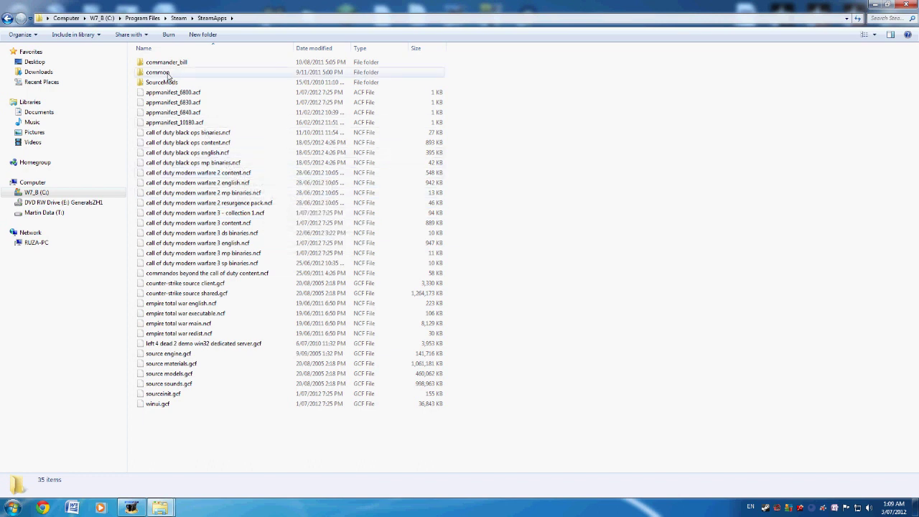
# Go back to the Steam folder, look over its contents and reopen SteamApps
pyautogui.click(7, 18)
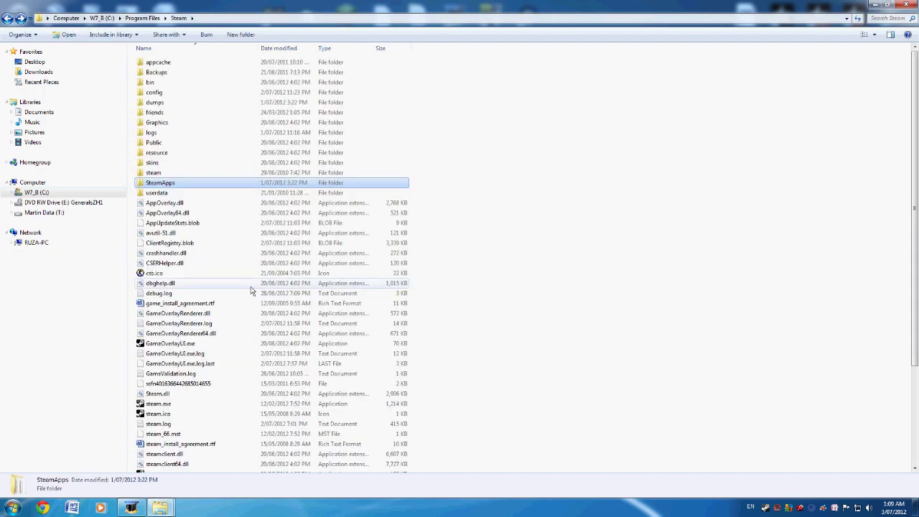
pyautogui.scroll(-4, 248, 276)
pyautogui.scroll(4, 246, 269)
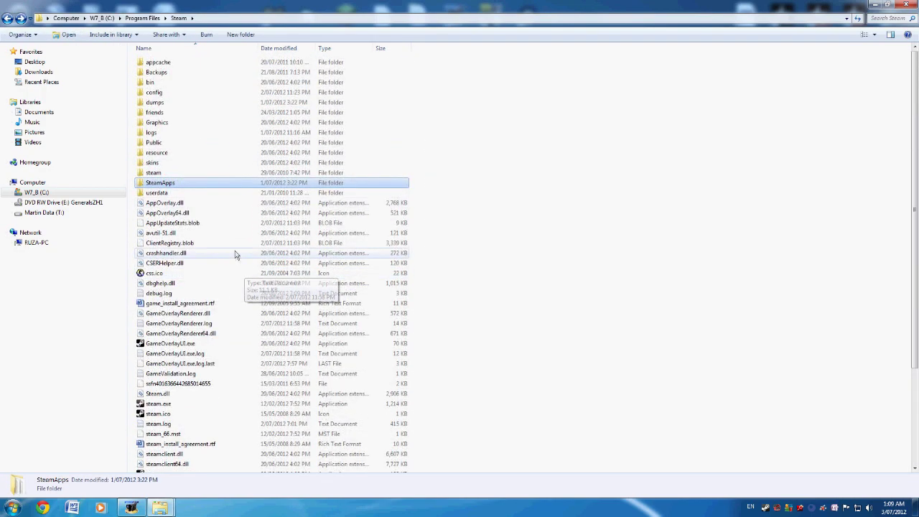
pyautogui.doubleClick(178, 183)
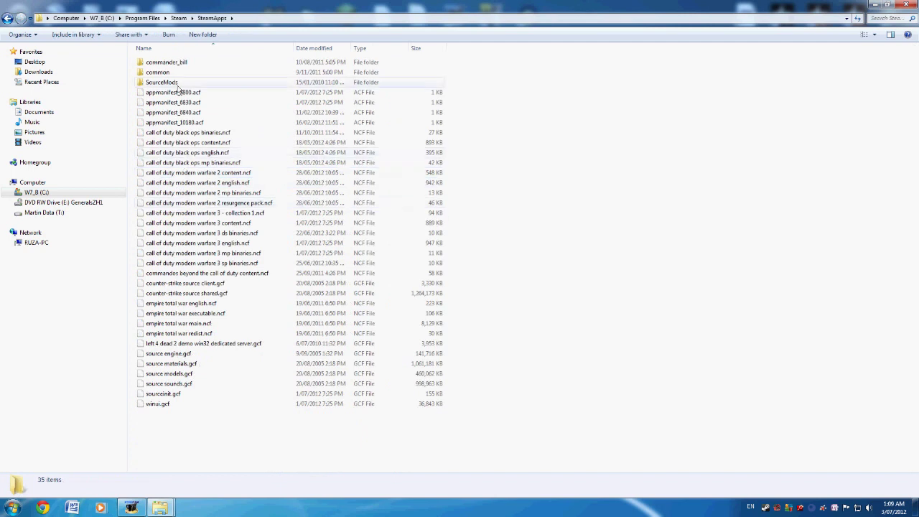
# Open the call of duty modern warfare 2 folder inside SteamApps\common
pyautogui.moveTo(170, 75)
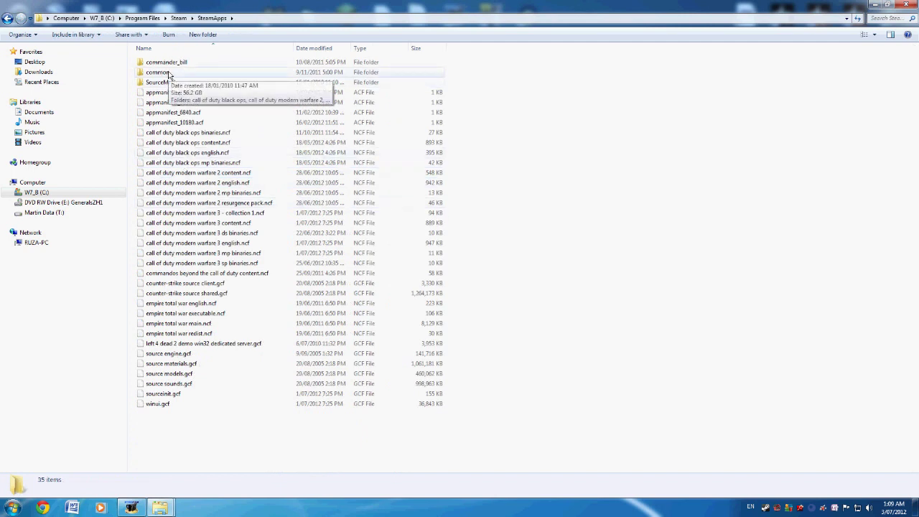
pyautogui.doubleClick(170, 73)
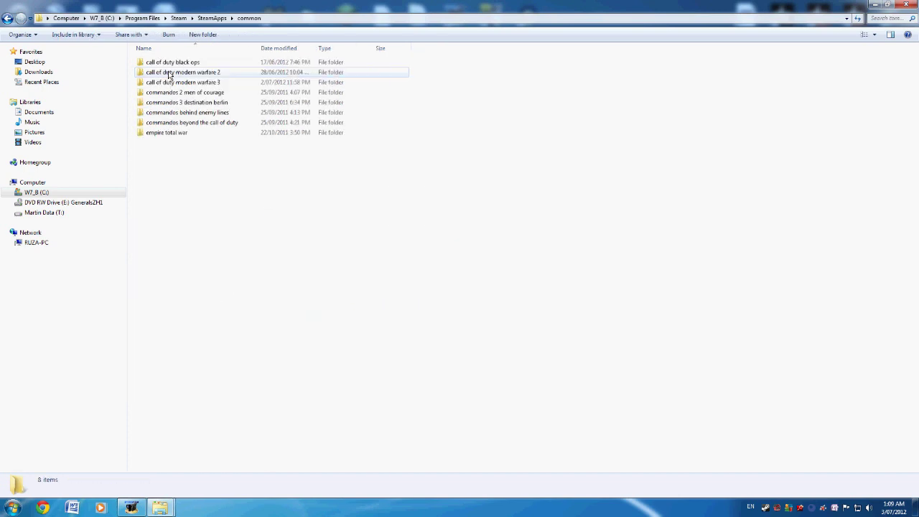
pyautogui.doubleClick(195, 74)
pyautogui.press('BackSpace')
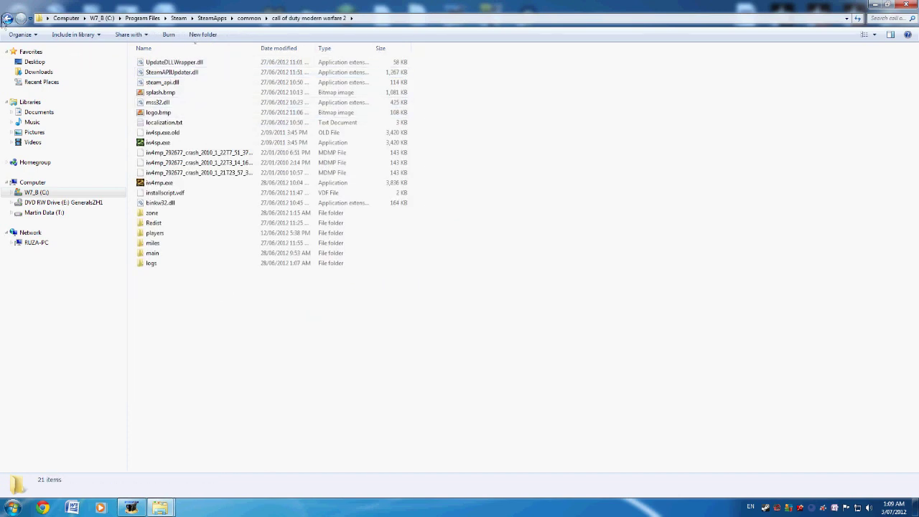
pyautogui.doubleClick(223, 73)
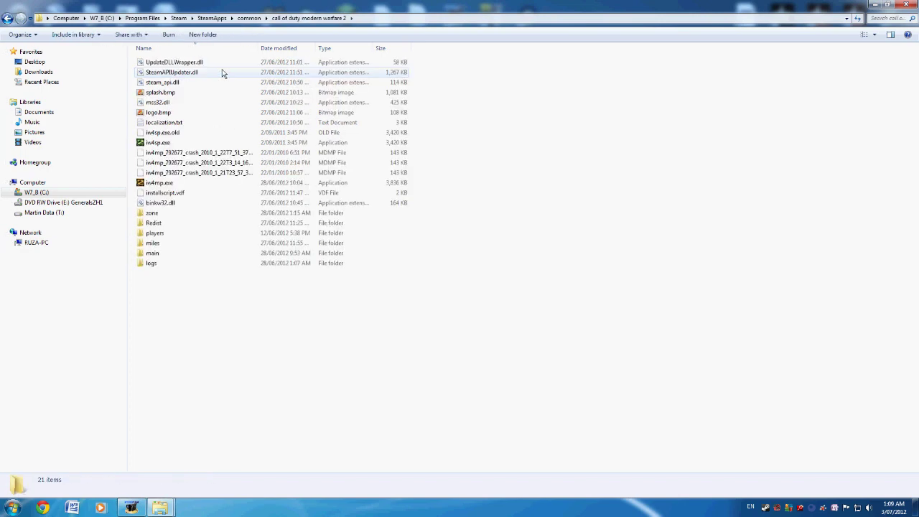
# Look inside the main and logs folders of call of duty modern warfare 2, returning to the game folder each time
pyautogui.click(193, 254)
pyautogui.doubleClick(192, 257)
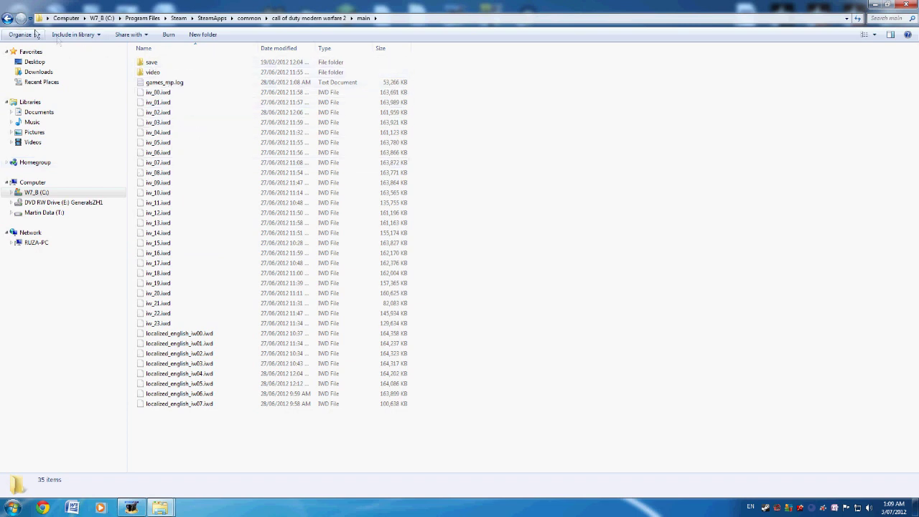
pyautogui.click(6, 20)
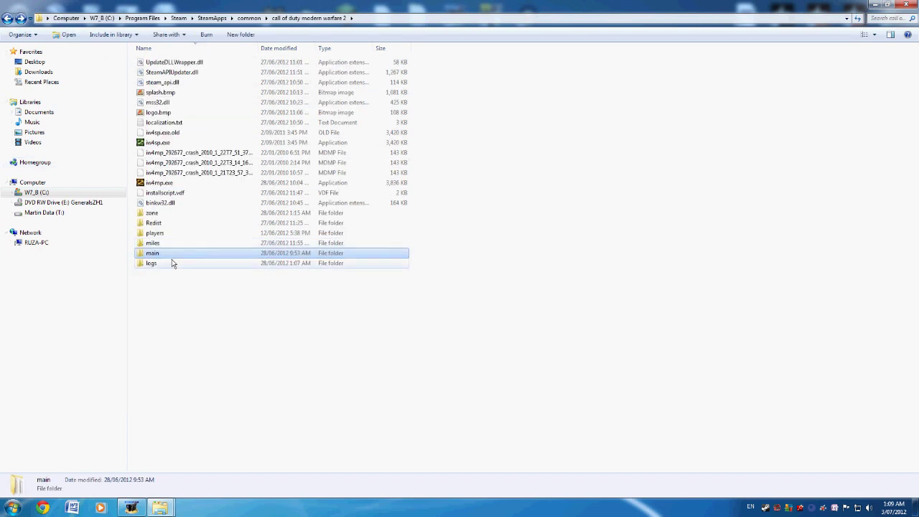
pyautogui.doubleClick(172, 264)
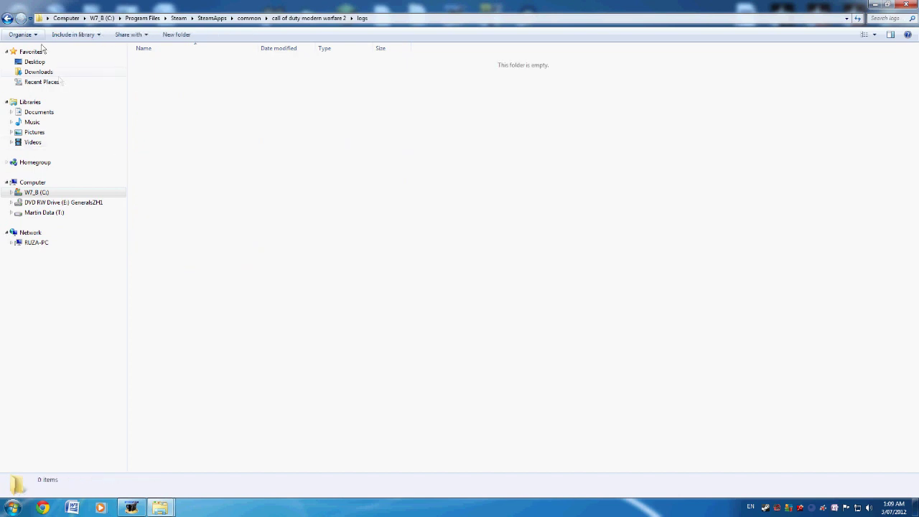
pyautogui.click(6, 18)
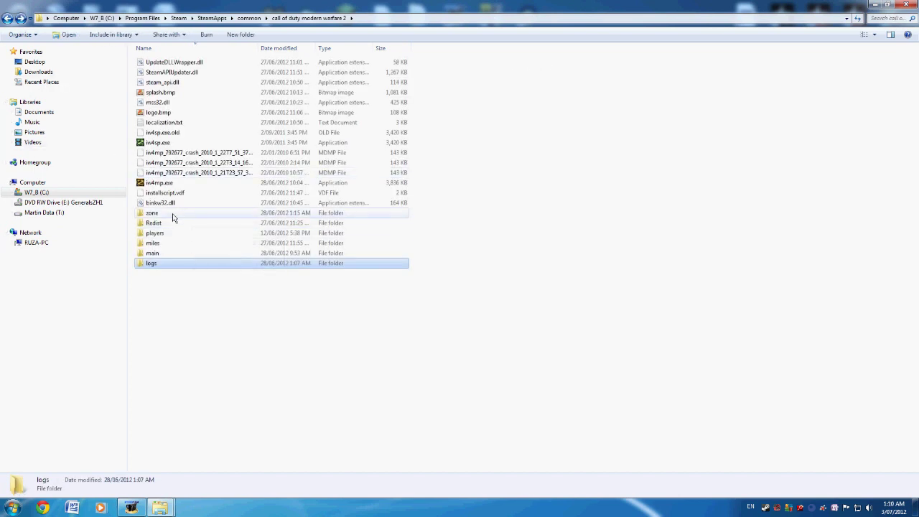
# Open the dlc folder inside zone and look through its map files
pyautogui.doubleClick(172, 214)
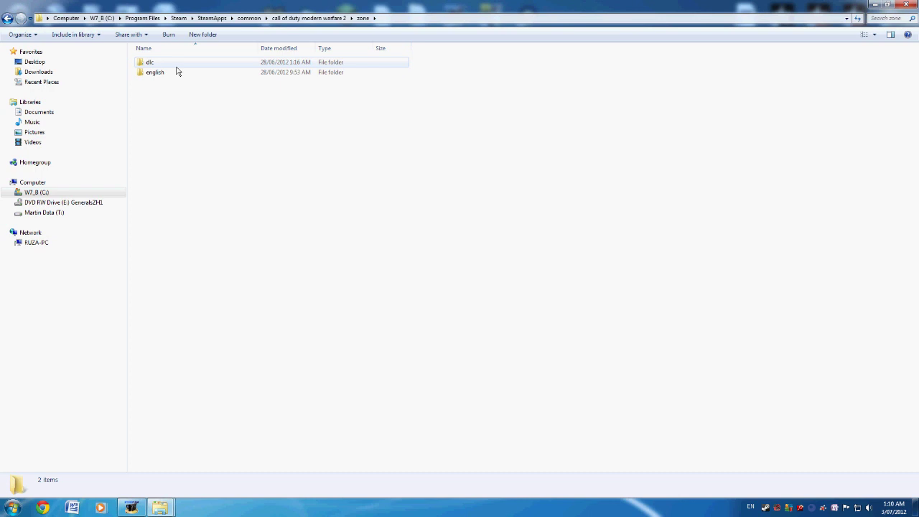
pyautogui.doubleClick(176, 66)
pyautogui.moveTo(271, 207); pyautogui.dragTo(214, 315)
pyautogui.click(186, 194)
pyautogui.press('Up')
pyautogui.press('Up')
pyautogui.press('Up')
pyautogui.press('Up')
pyautogui.press('Up')
pyautogui.press('Up')
pyautogui.press('Up')
pyautogui.press('Up')
pyautogui.press('Up')
pyautogui.press('Up')
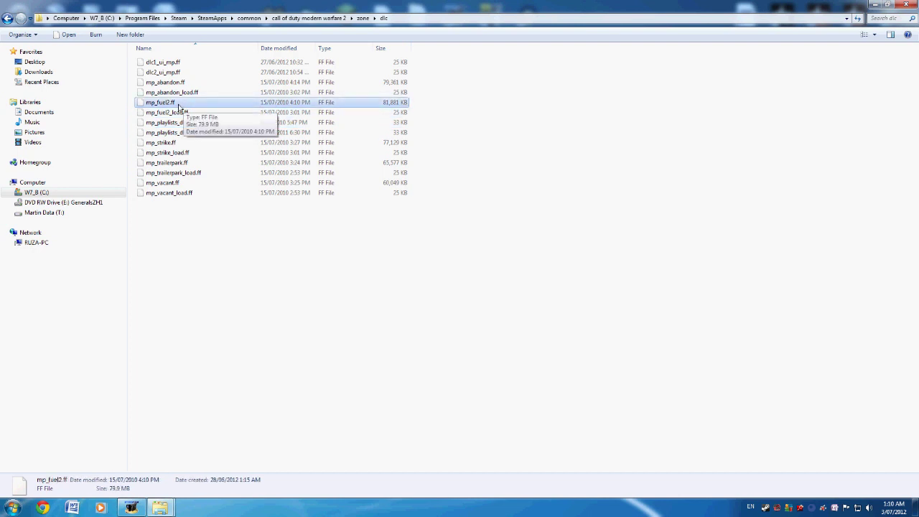
pyautogui.moveTo(346, 255); pyautogui.dragTo(249, 238)
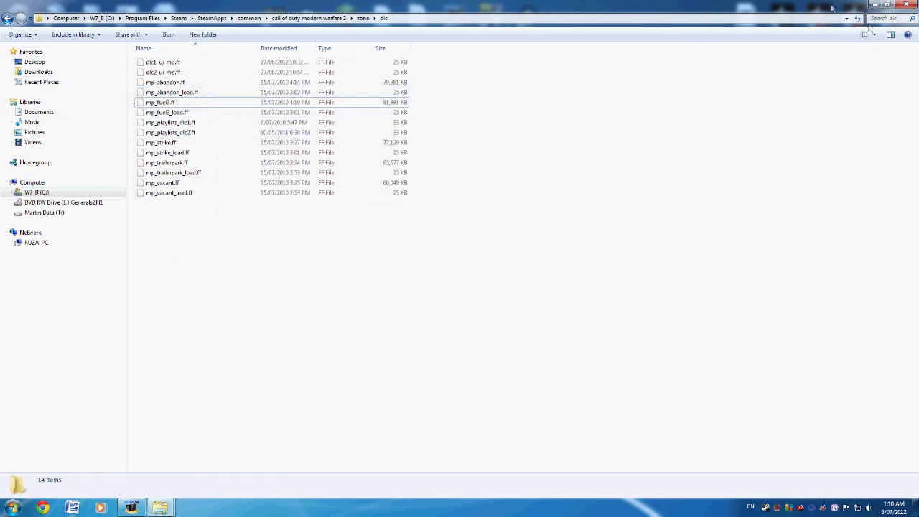
# Select dlc1_ui_mp.ff, dlc2_ui_mp.ff, mp_playlists_dlc1.ff and mp_playlists_dlc2.ff together in the dlc folder
pyautogui.click(251, 72)
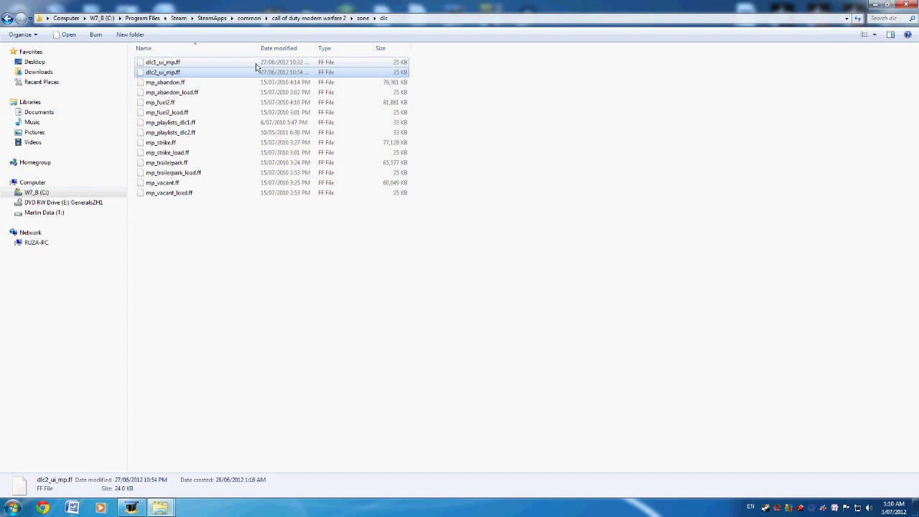
pyautogui.keyDown('ctrl'); pyautogui.click(255, 63); pyautogui.keyUp('ctrl')
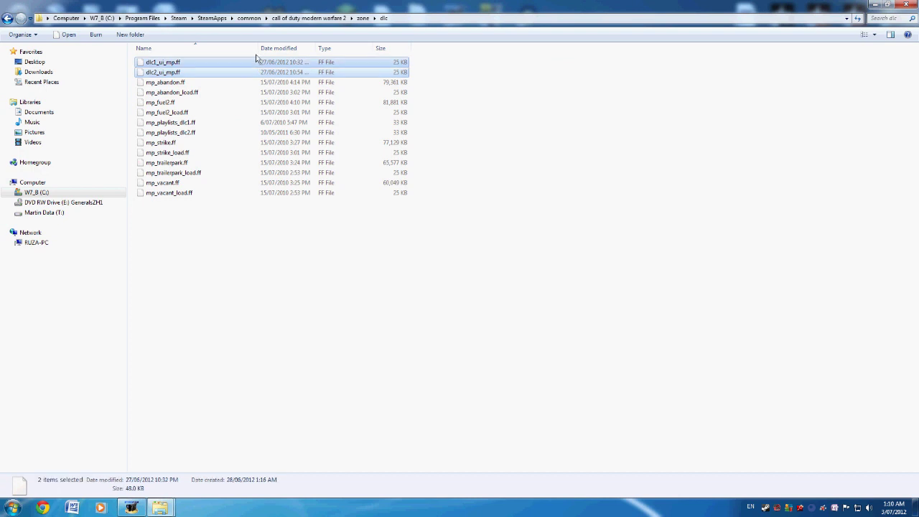
pyautogui.keyDown('shift'); pyautogui.click(212, 135); pyautogui.keyUp('shift')
pyautogui.press('Home')
pyautogui.keyDown('ctrl'); pyautogui.click(211, 74); pyautogui.keyUp('ctrl')
pyautogui.keyDown('ctrl'); pyautogui.click(197, 124); pyautogui.keyUp('ctrl')
pyautogui.keyDown('ctrl'); pyautogui.click(199, 134); pyautogui.keyUp('ctrl')
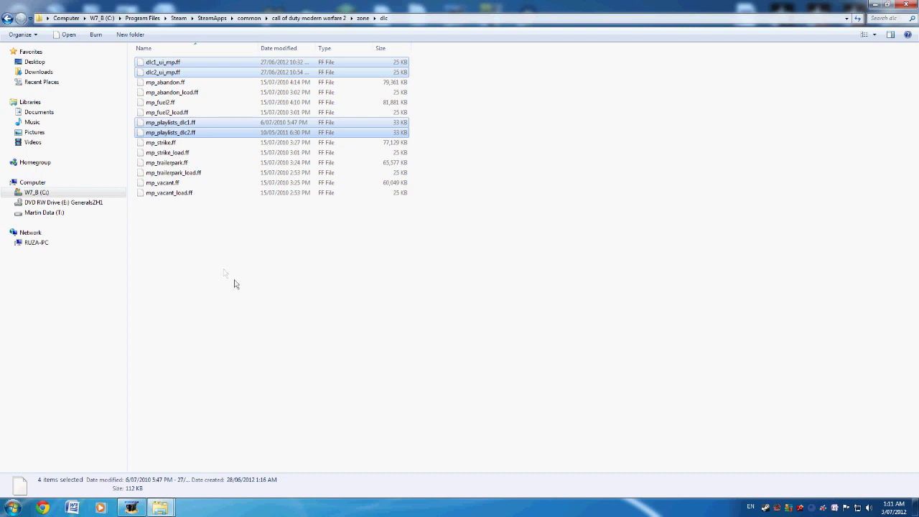
# Return to the call of duty modern warfare 2 folder and minimize its window to get back to MW2 TESTING FOR DLC REMOVAL
pyautogui.click(7, 19)
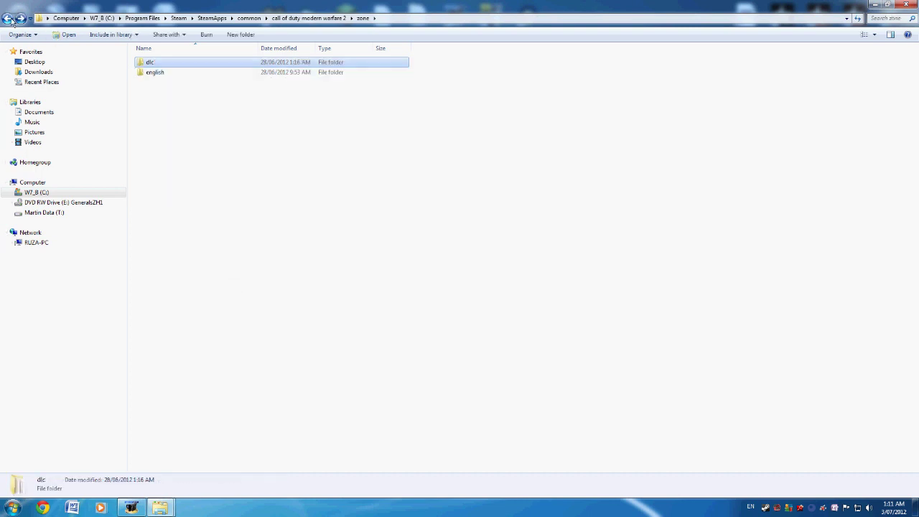
pyautogui.click(8, 19)
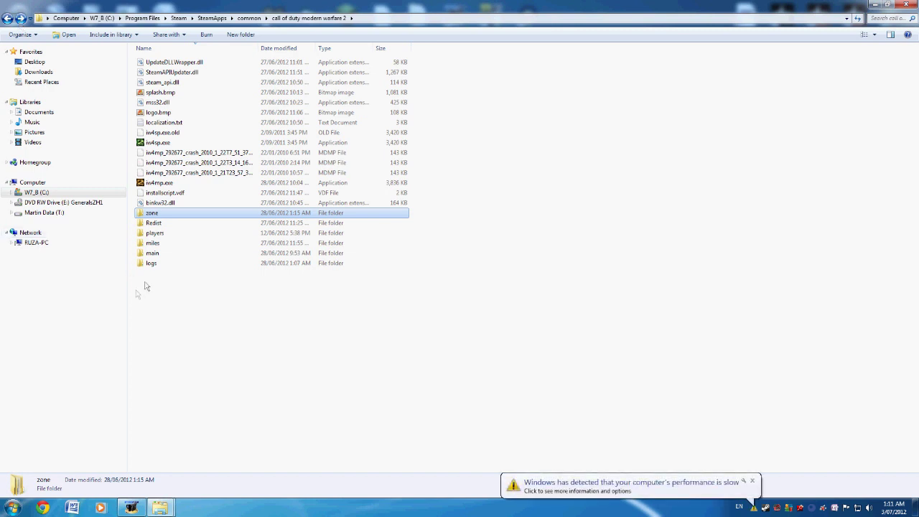
pyautogui.click(751, 482)
pyautogui.click(887, 5)
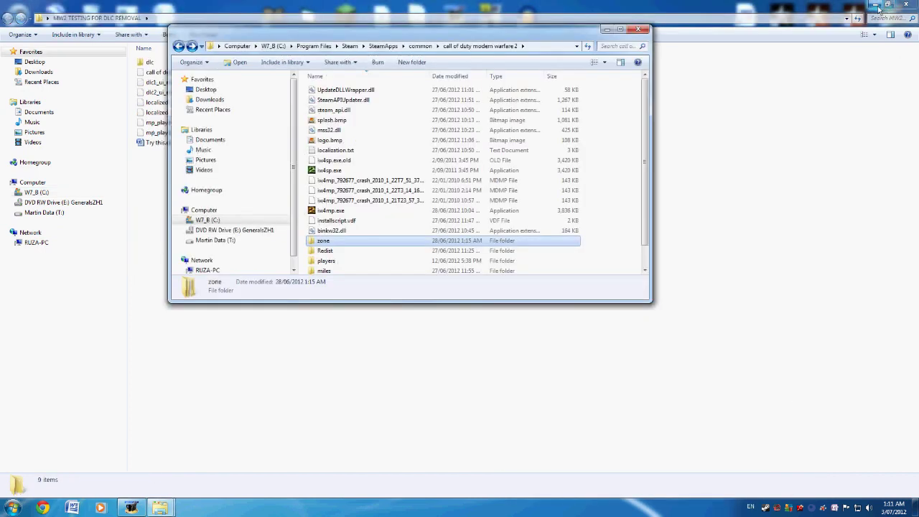
pyautogui.click(607, 30)
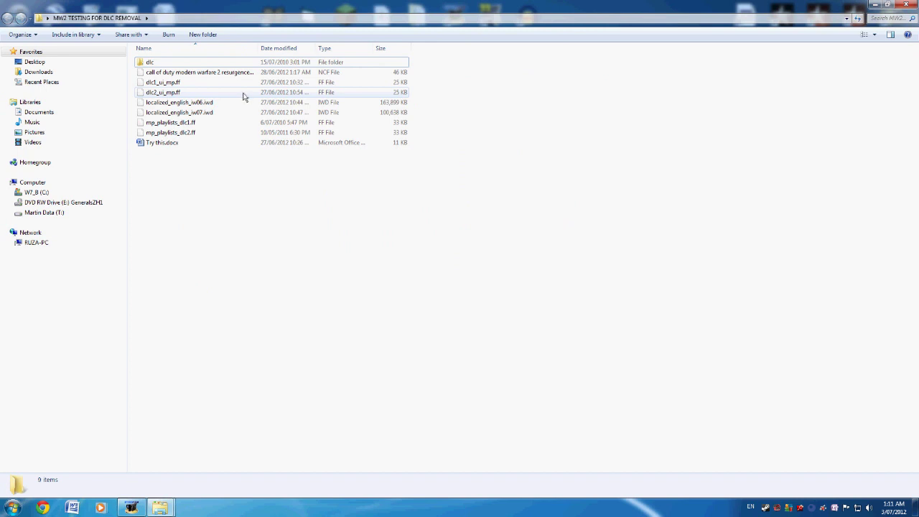
# Go through the mp_playlists, dlc ui and resurgence pack .ncf files in the MW2 TESTING FOR DLC REMOVAL folder
pyautogui.click(199, 132)
pyautogui.click(189, 122)
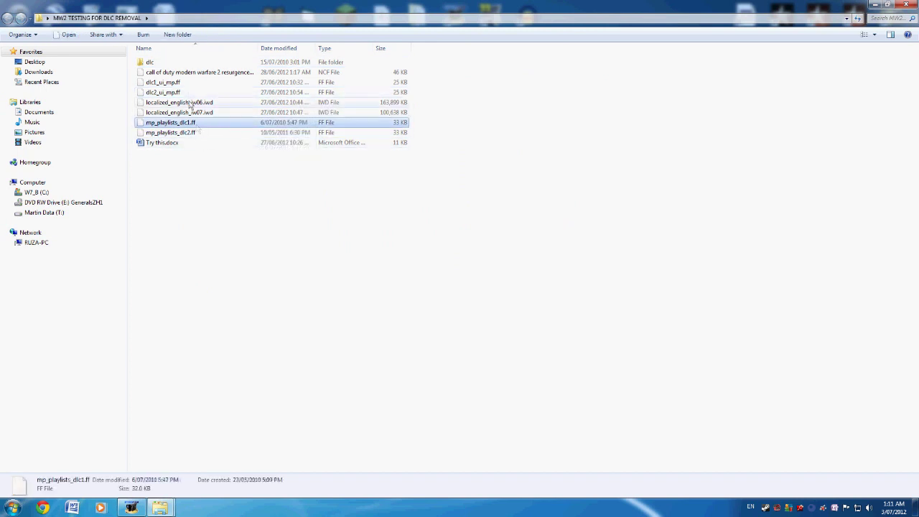
pyautogui.click(189, 92)
pyautogui.click(189, 83)
pyautogui.click(204, 73)
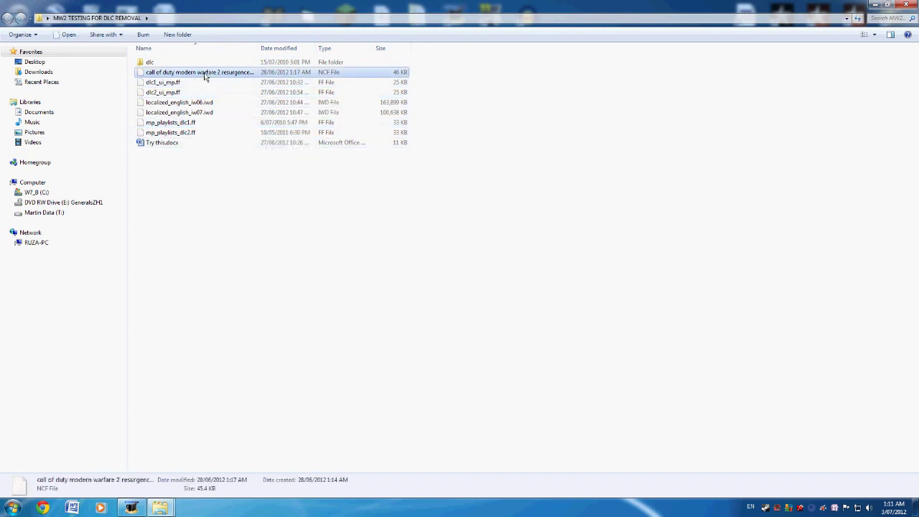
# Look through the map files in the dlc folder of MW2 TESTING FOR DLC REMOVAL and check localized_english_iw07.iwd beside it
pyautogui.doubleClick(188, 64)
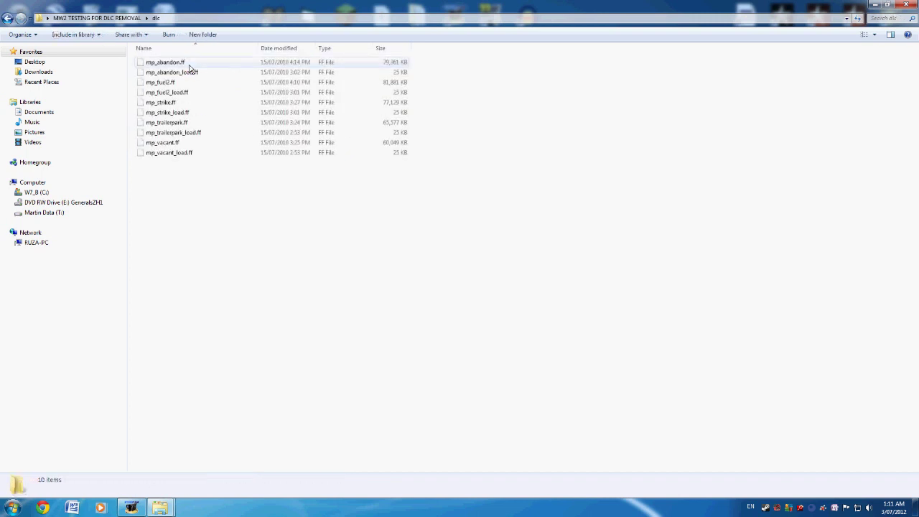
pyautogui.click(7, 18)
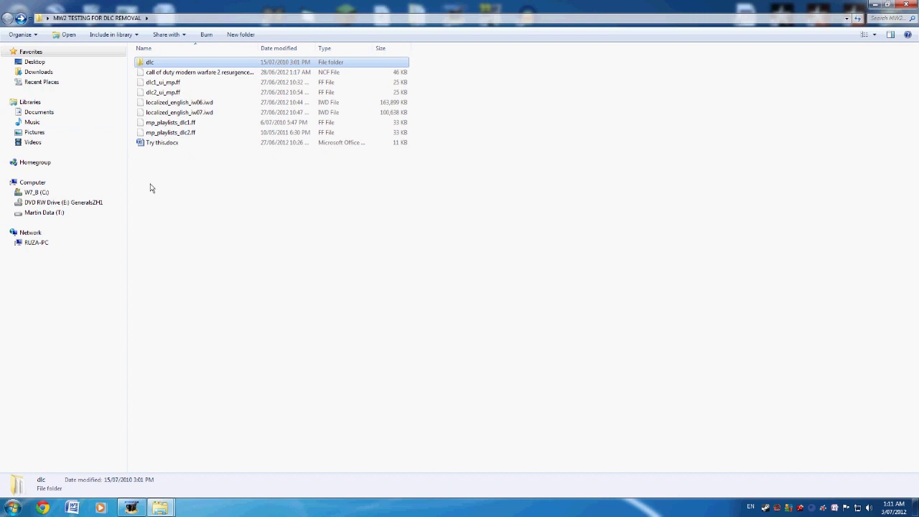
pyautogui.click(215, 112)
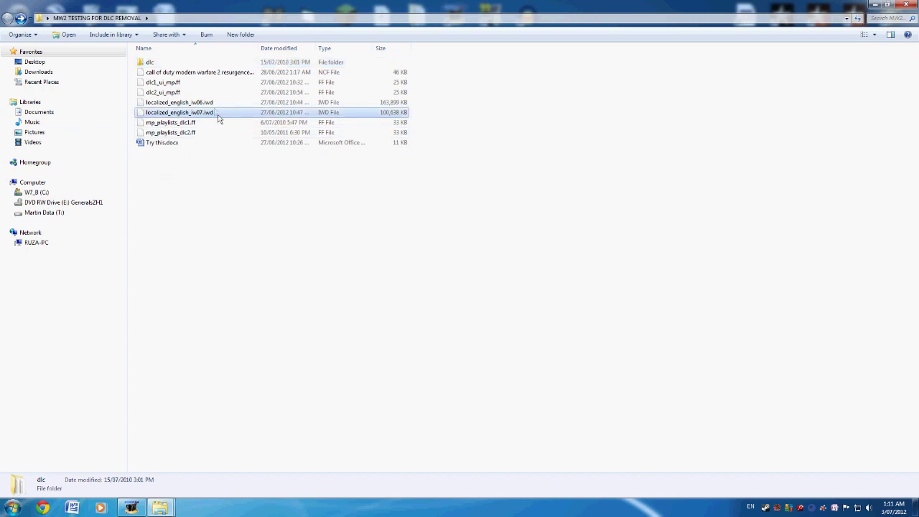
pyautogui.doubleClick(178, 63)
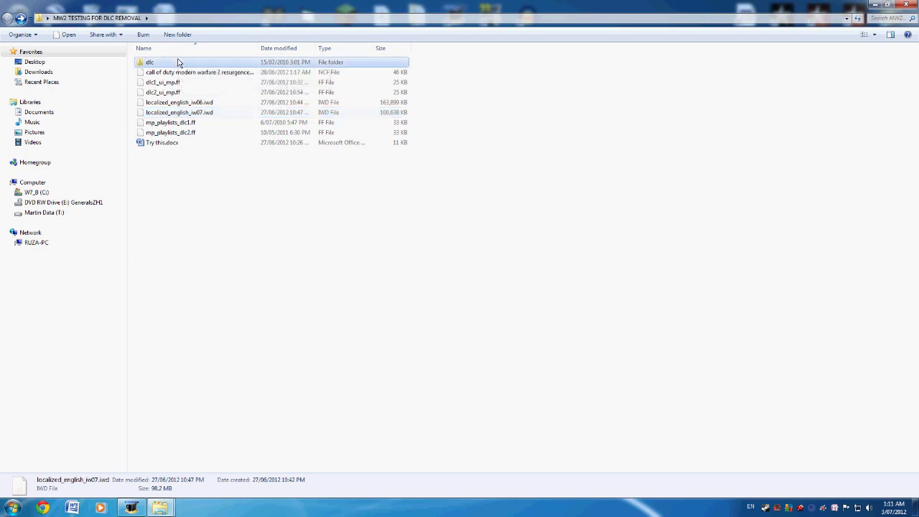
pyautogui.click(7, 19)
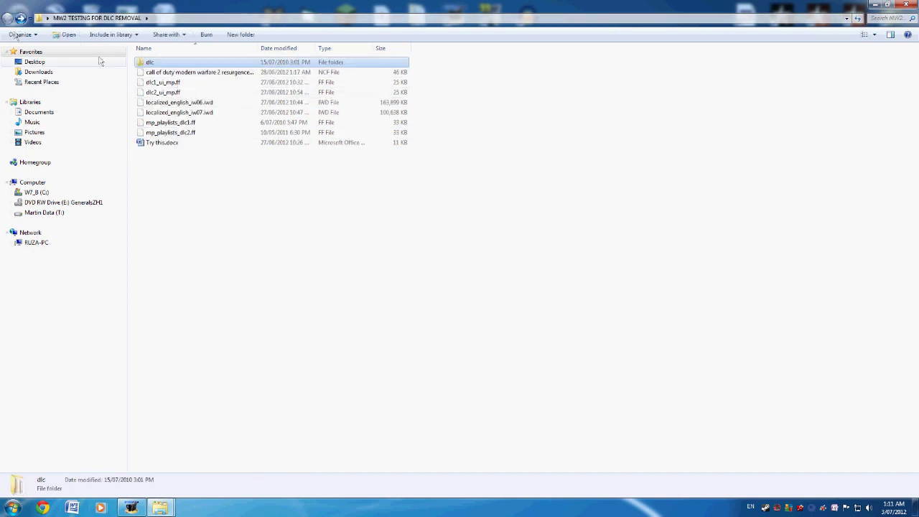
# Switch to the call of duty modern warfare 2 window, return to the Steam folder and open SteamApps to view its .ncf files
pyautogui.click(154, 499)
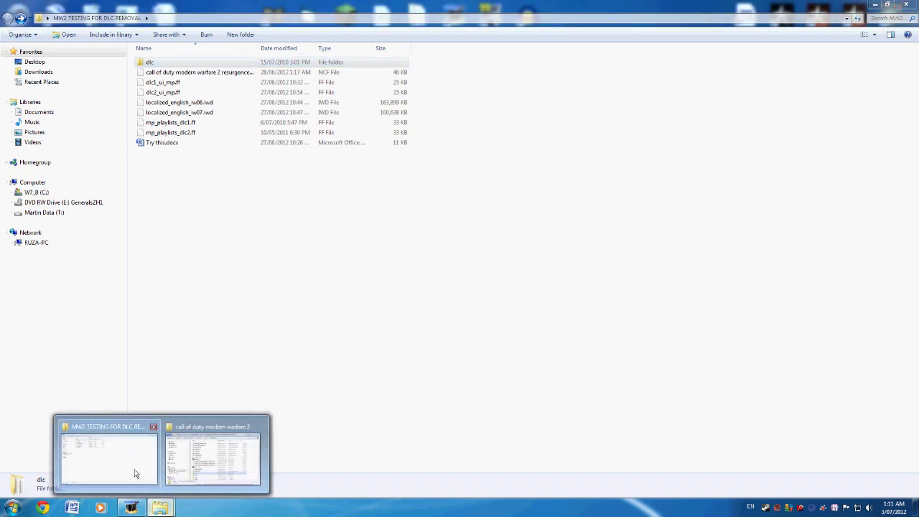
pyautogui.click(140, 473)
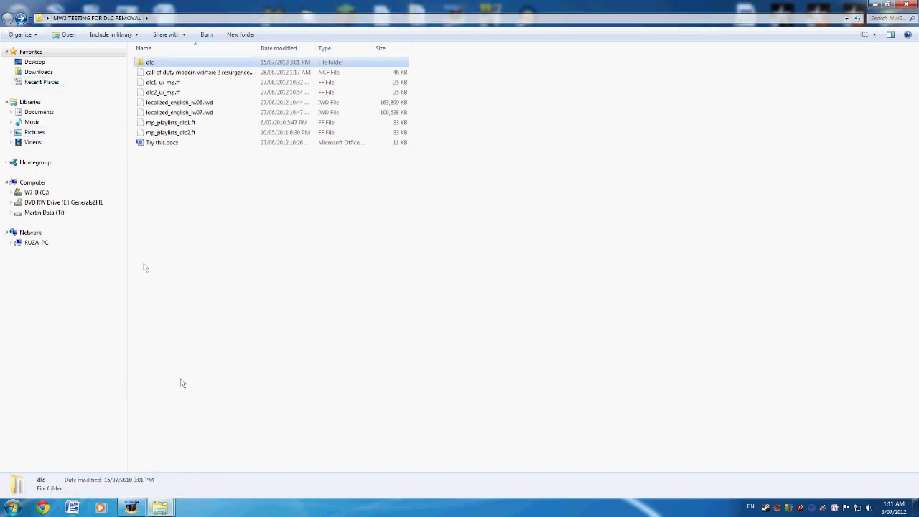
pyautogui.moveTo(159, 507)
pyautogui.click(201, 467)
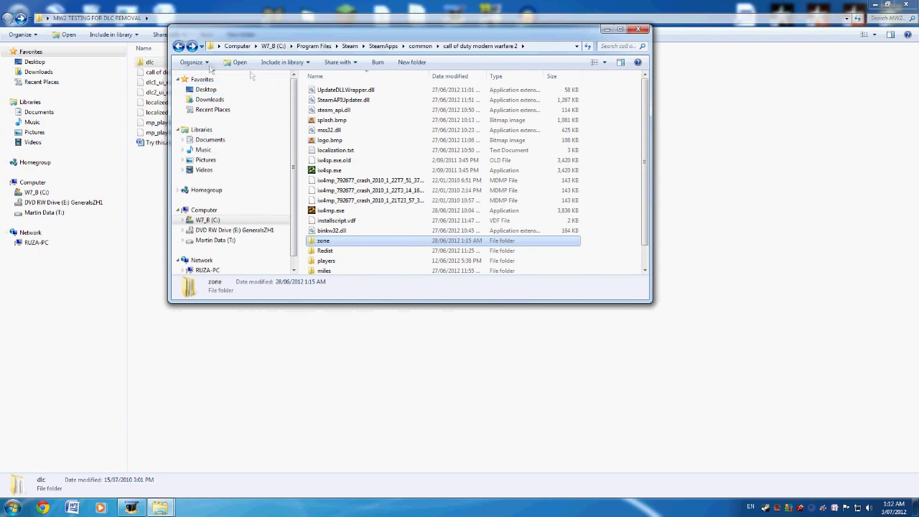
pyautogui.click(180, 49)
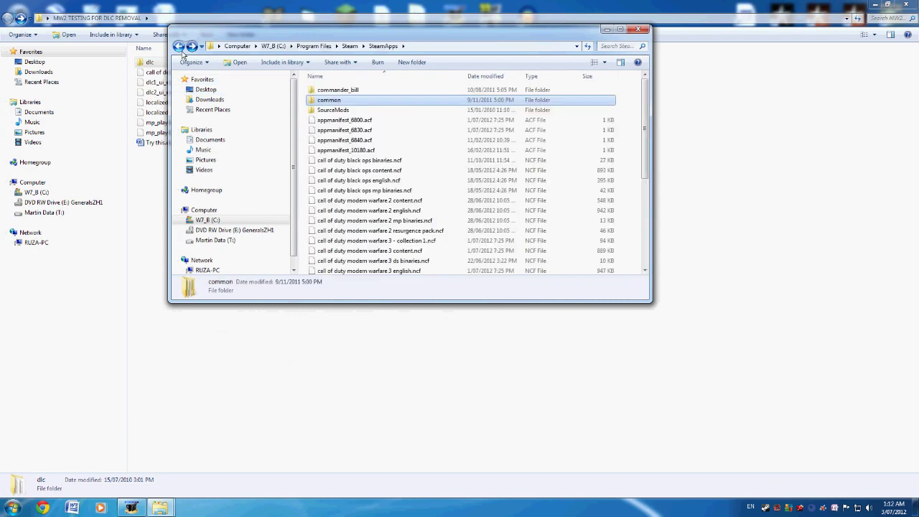
pyautogui.click(179, 47)
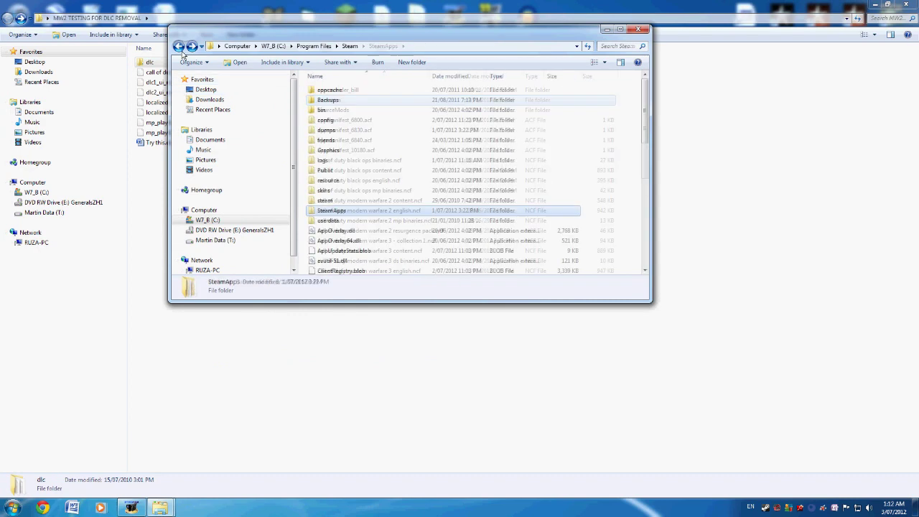
pyautogui.doubleClick(342, 214)
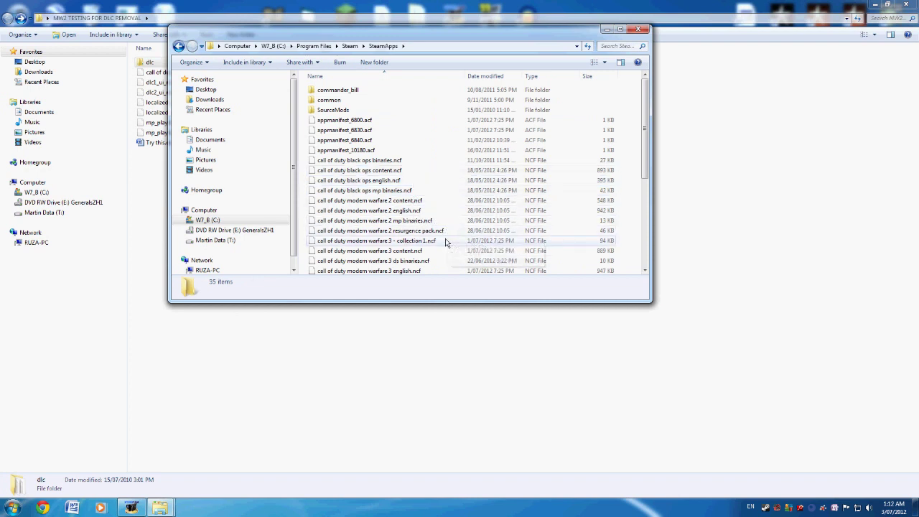
# Look through the dlc folder under common, call of duty modern warfare 2, zone, and return to the call of duty modern warfare 2 folder
pyautogui.doubleClick(332, 101)
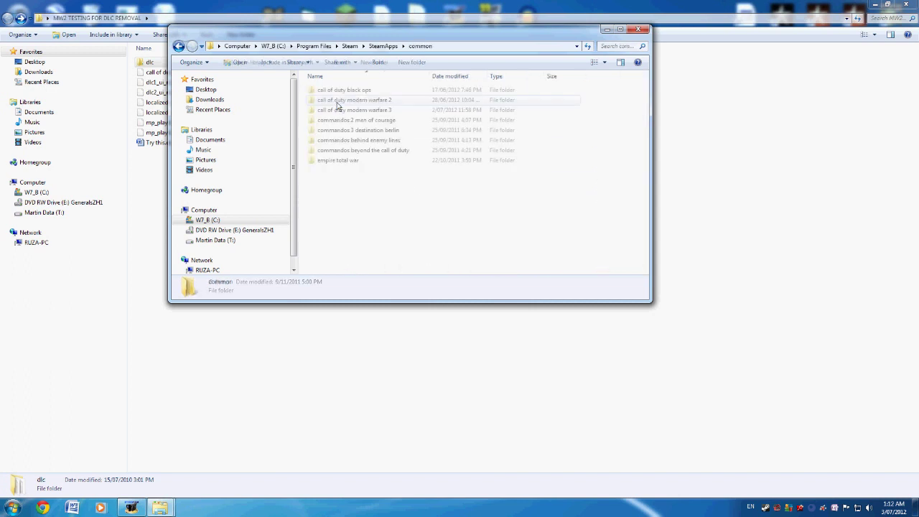
pyautogui.doubleClick(373, 101)
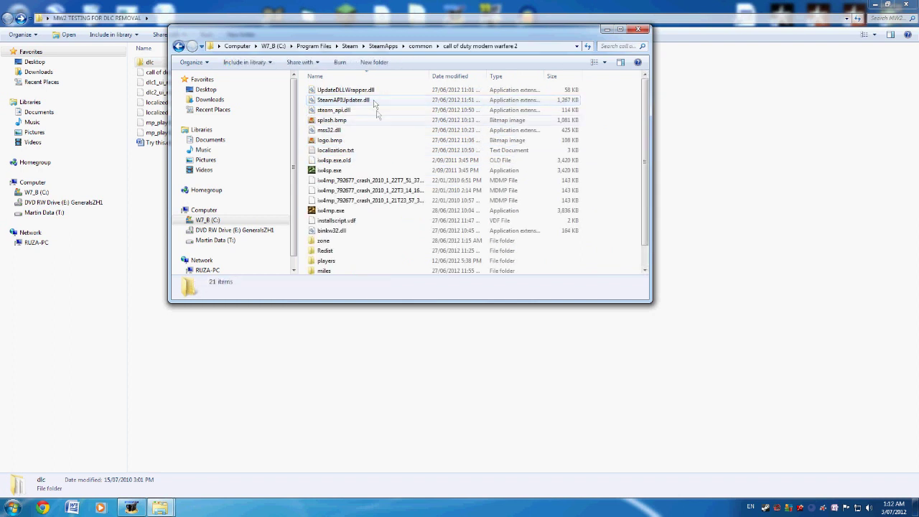
pyautogui.doubleClick(341, 243)
pyautogui.doubleClick(338, 92)
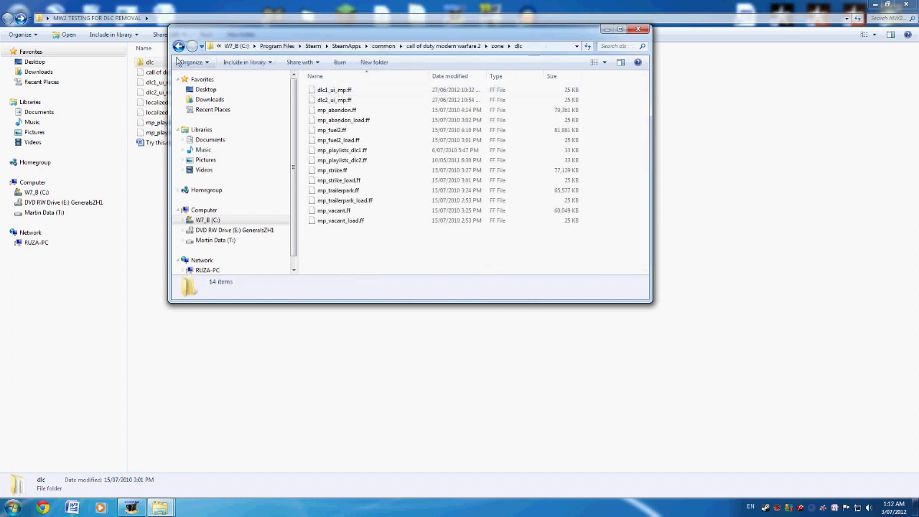
pyautogui.click(178, 46)
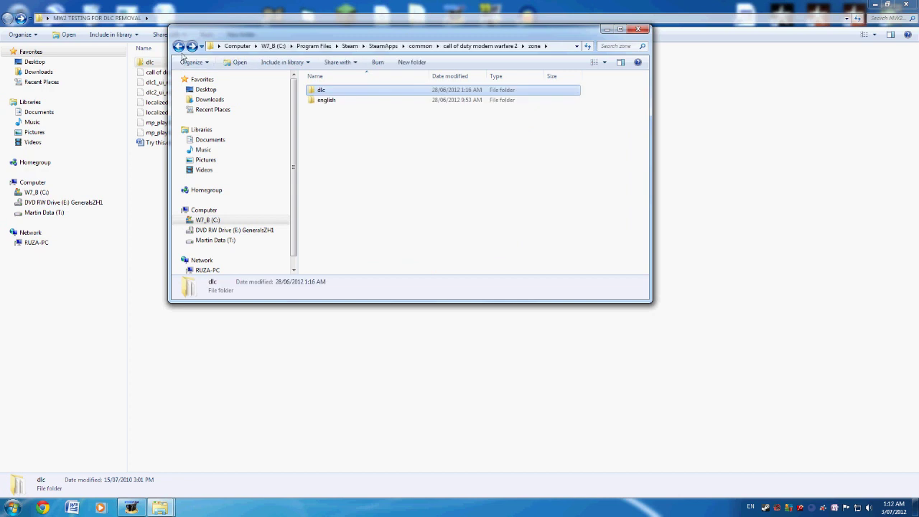
pyautogui.click(180, 50)
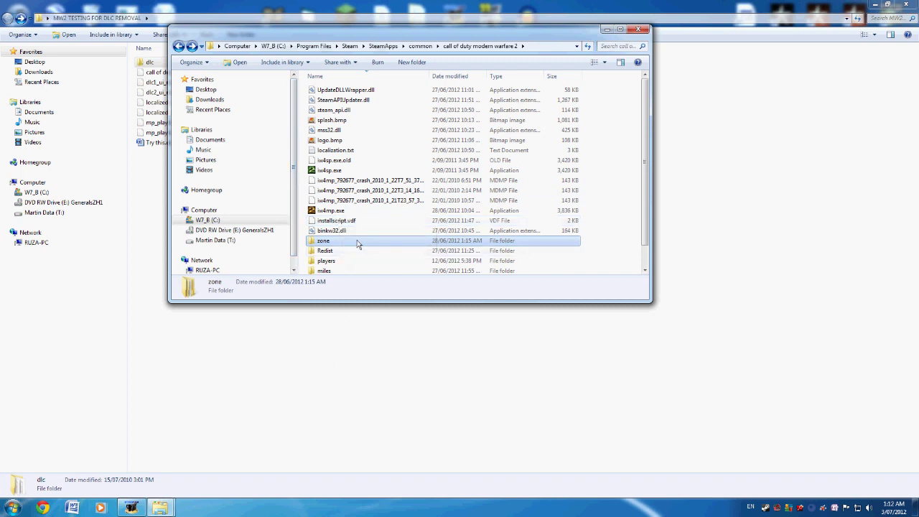
pyautogui.moveTo(357, 244)
# Close both folder windows and open the Steam client on its store page
pyautogui.click(644, 32)
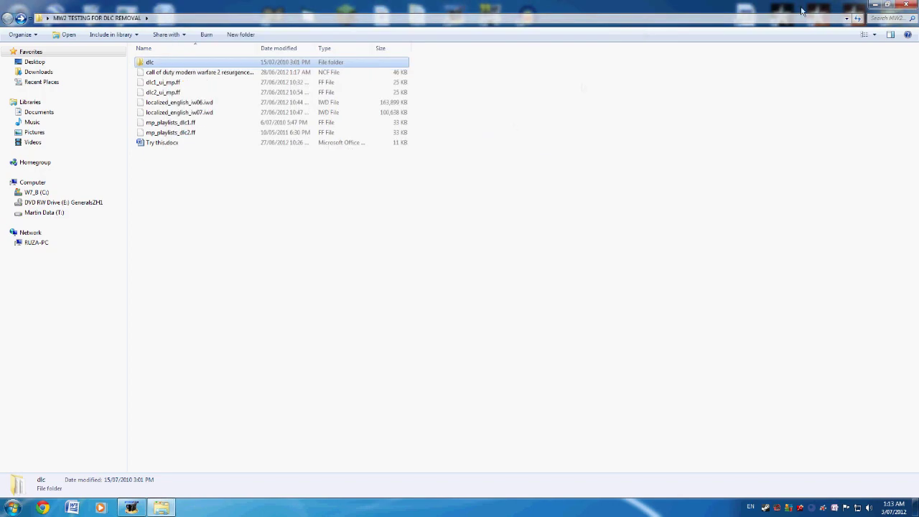
pyautogui.click(907, 5)
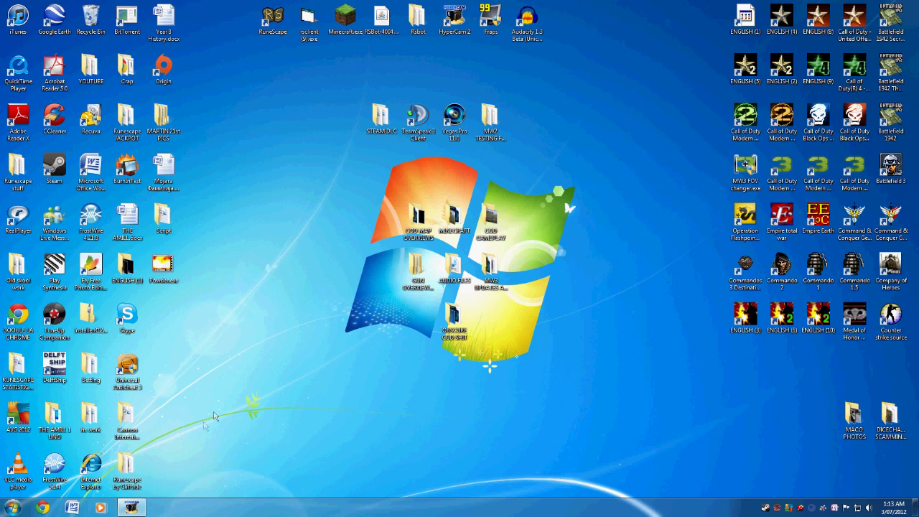
pyautogui.rightClick(766, 507)
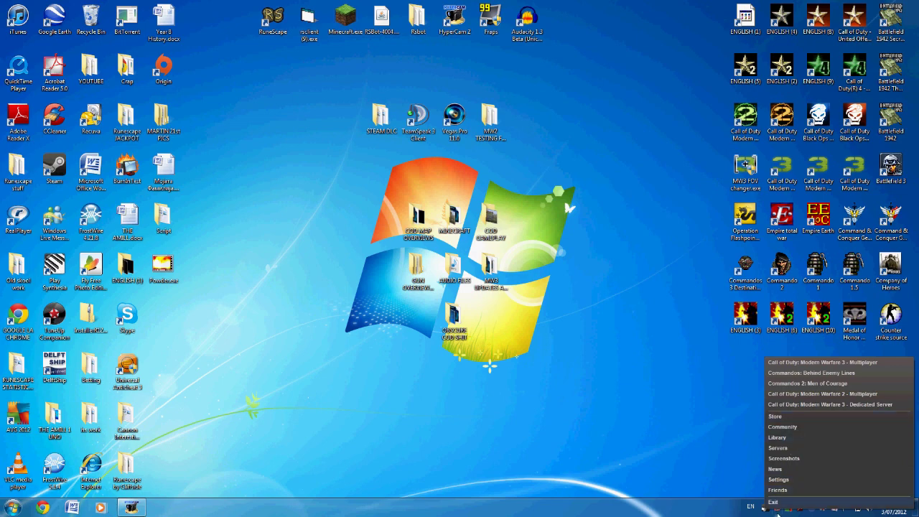
pyautogui.click(734, 495)
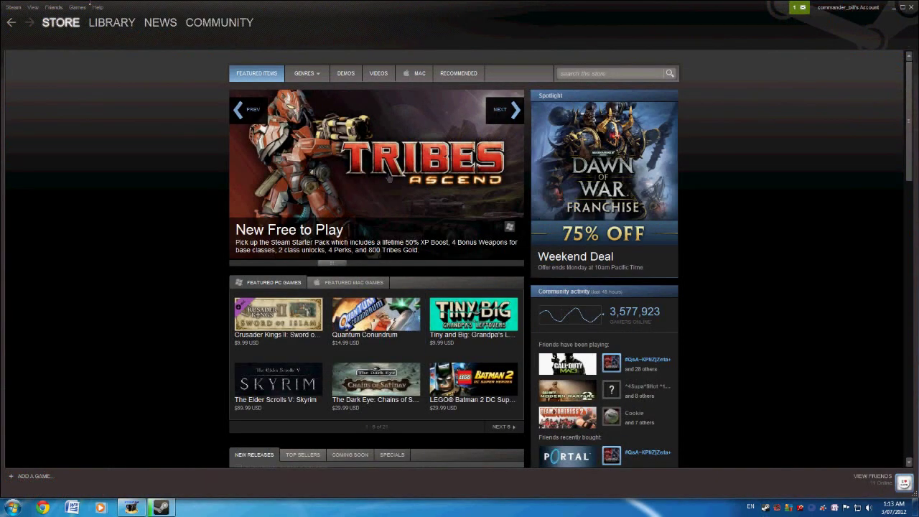
# View the local files properties of Call of Duty: Modern Warfare 2 - Multiplayer in the Steam library, and close Steam
pyautogui.click(98, 29)
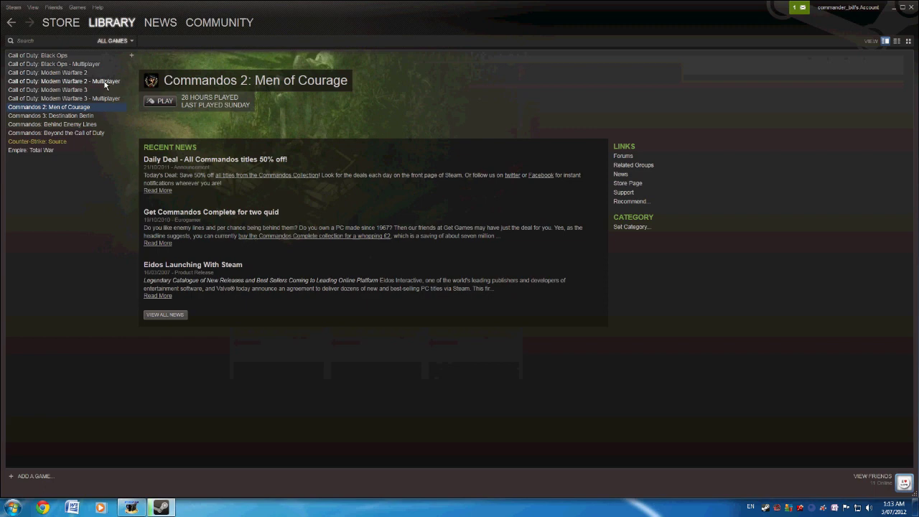
pyautogui.click(104, 82)
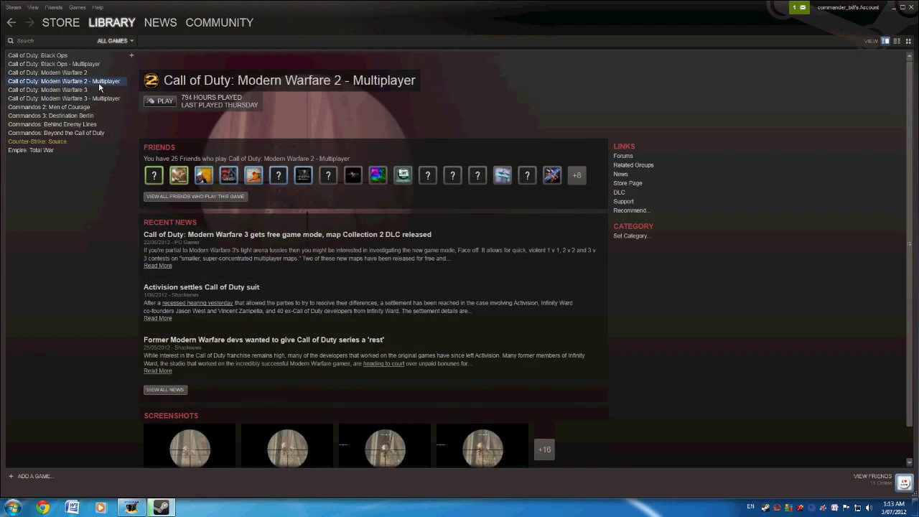
pyautogui.rightClick(93, 82)
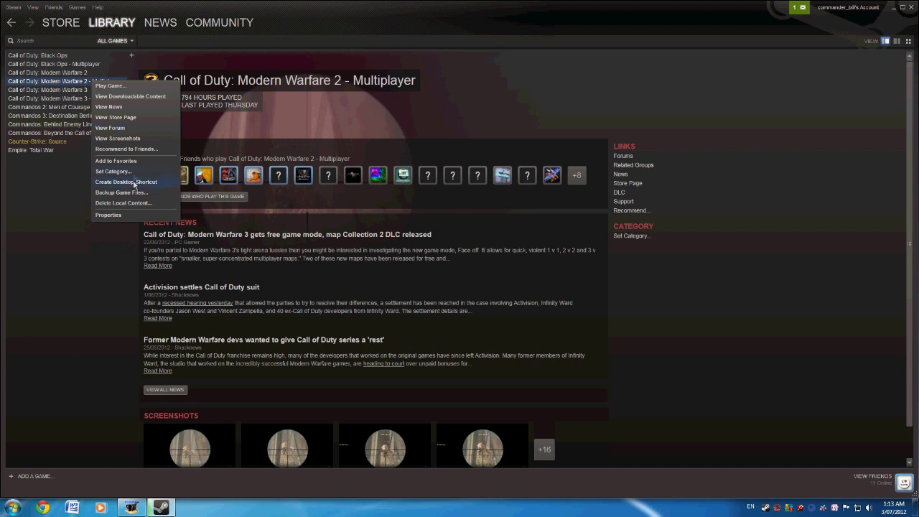
pyautogui.click(124, 217)
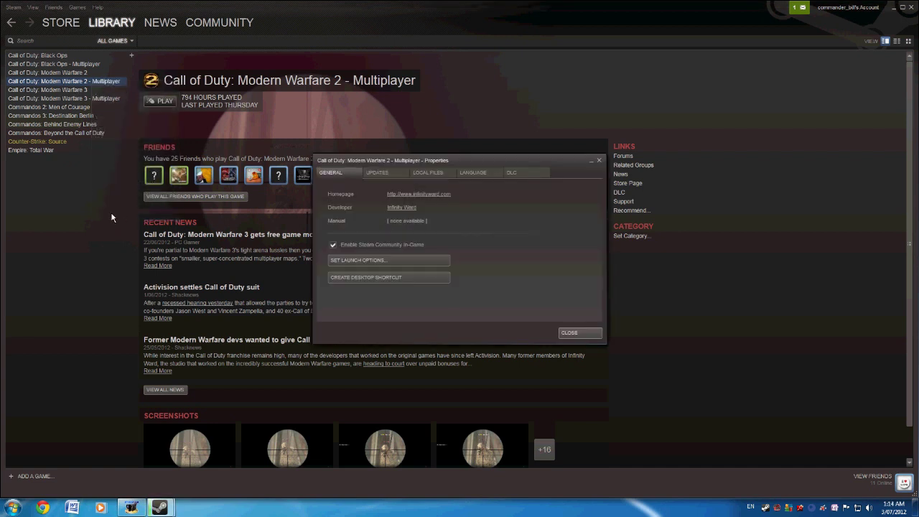
pyautogui.click(448, 175)
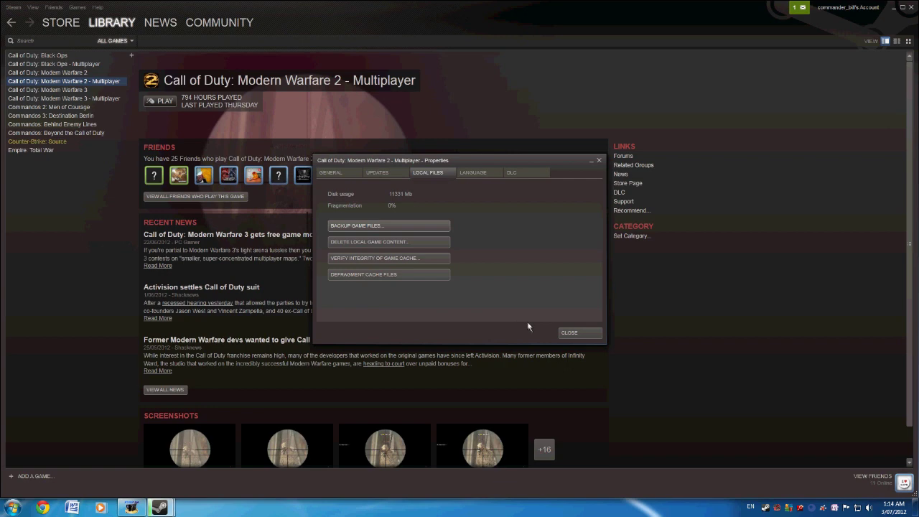
pyautogui.click(570, 334)
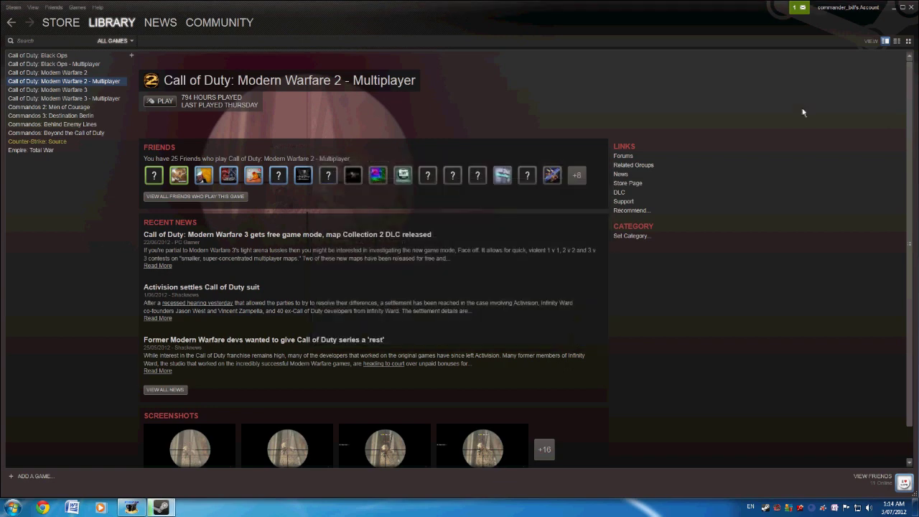
pyautogui.click(914, 6)
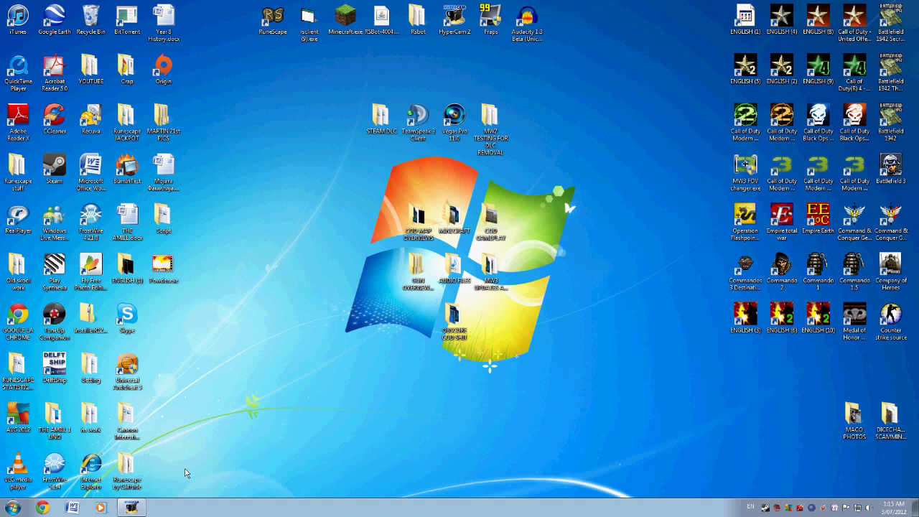
pyautogui.click(144, 506)
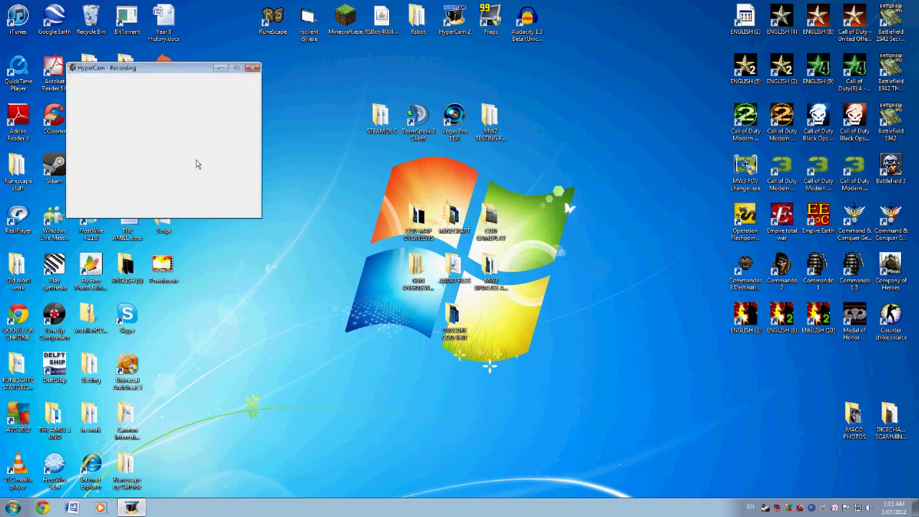